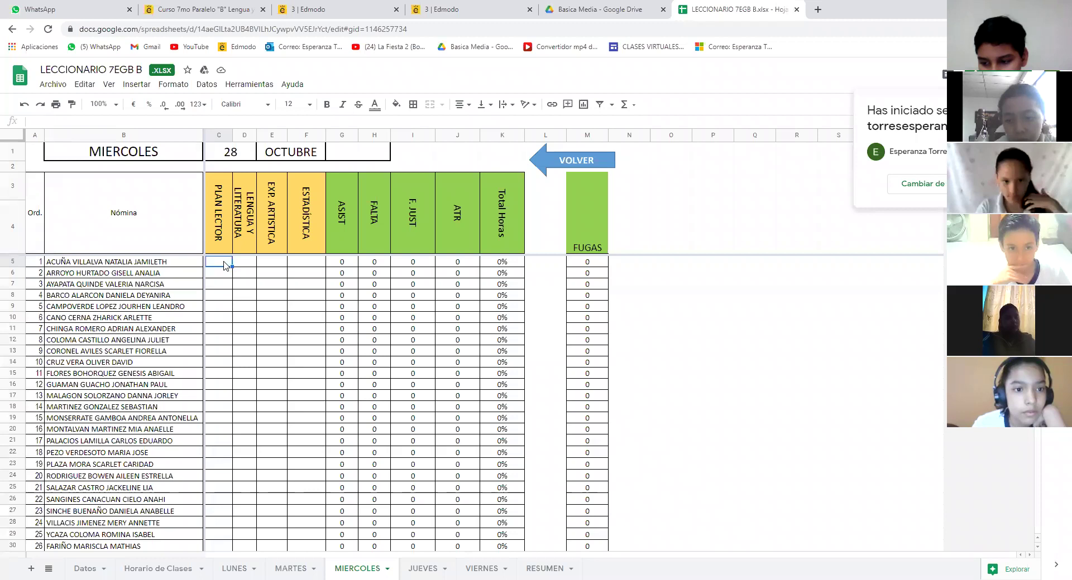
Step: Enter A in the PLAN LECTOR column for students 1 to 8, cells C5 to C12, of the MIERCOLES sheet
text(A)
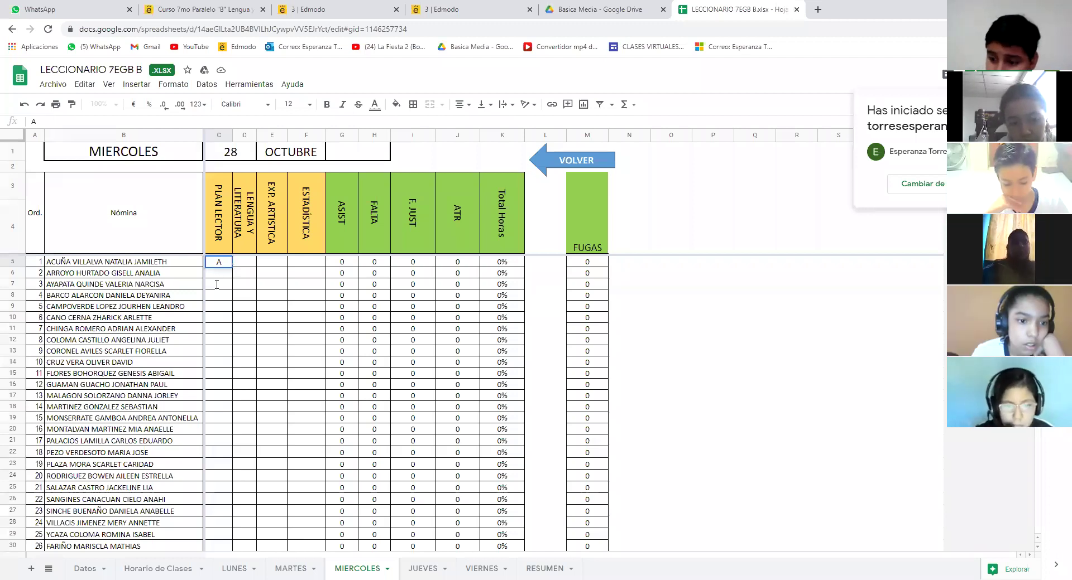
key(Return)
text(A)
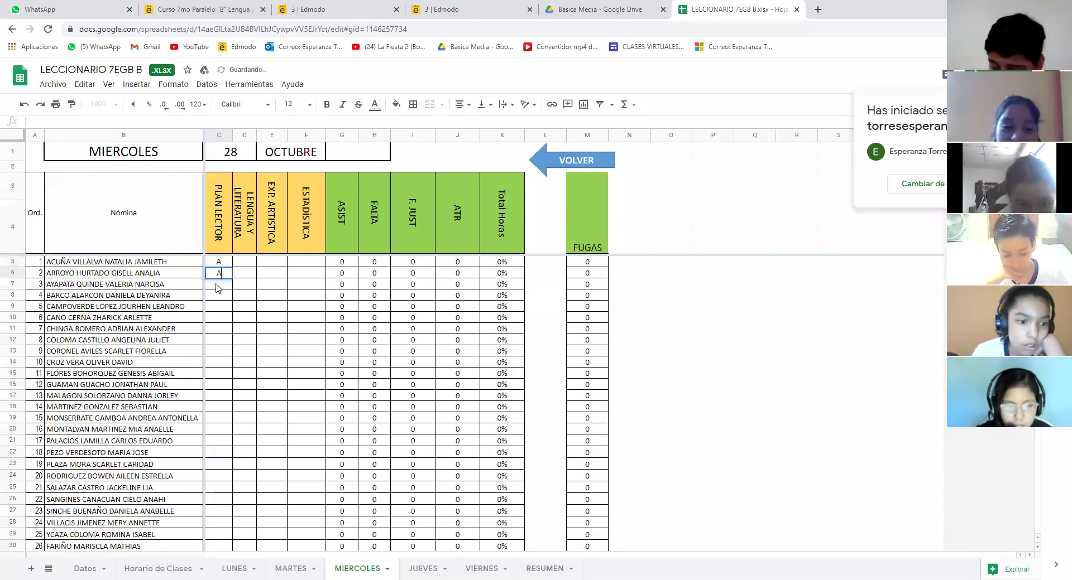
key(Return)
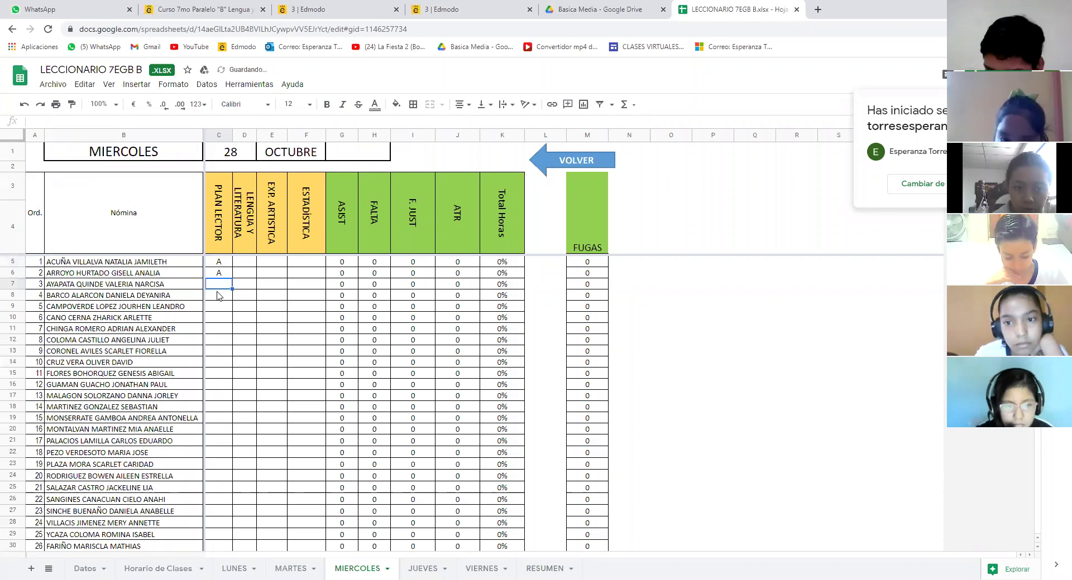
text(A)
key(Return)
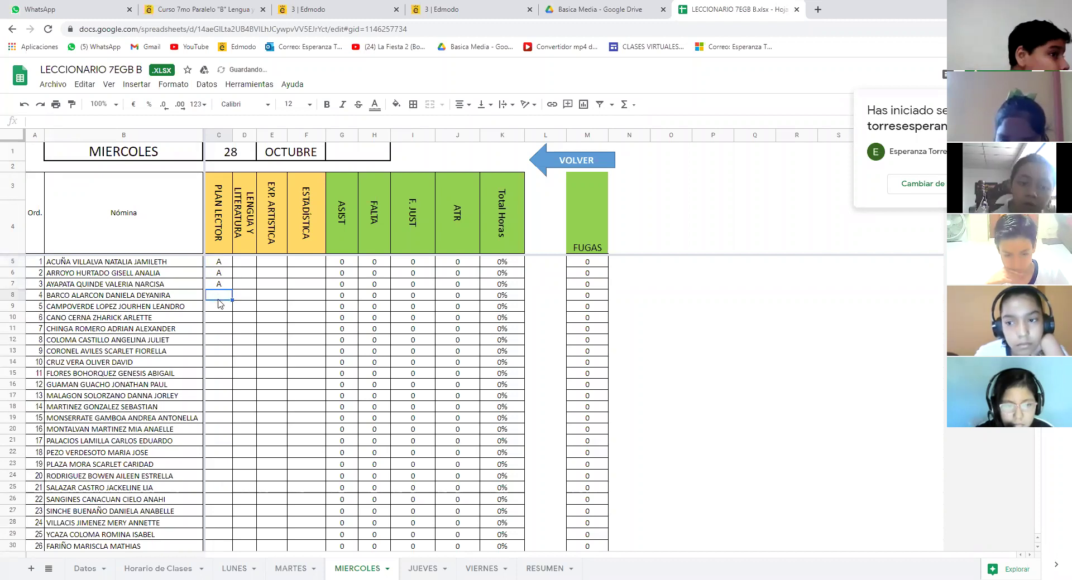
text(A)
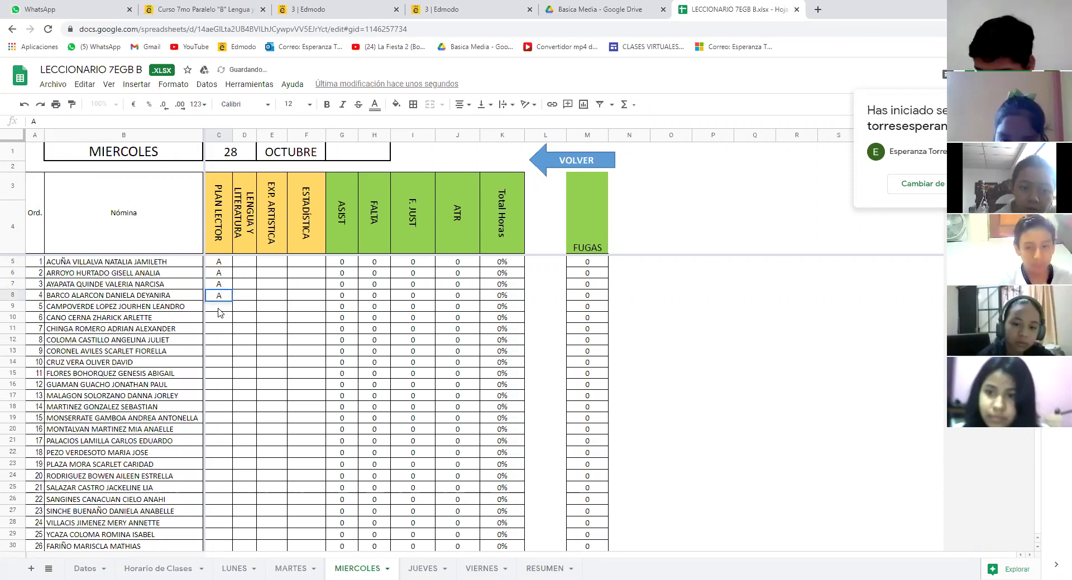
key(Return)
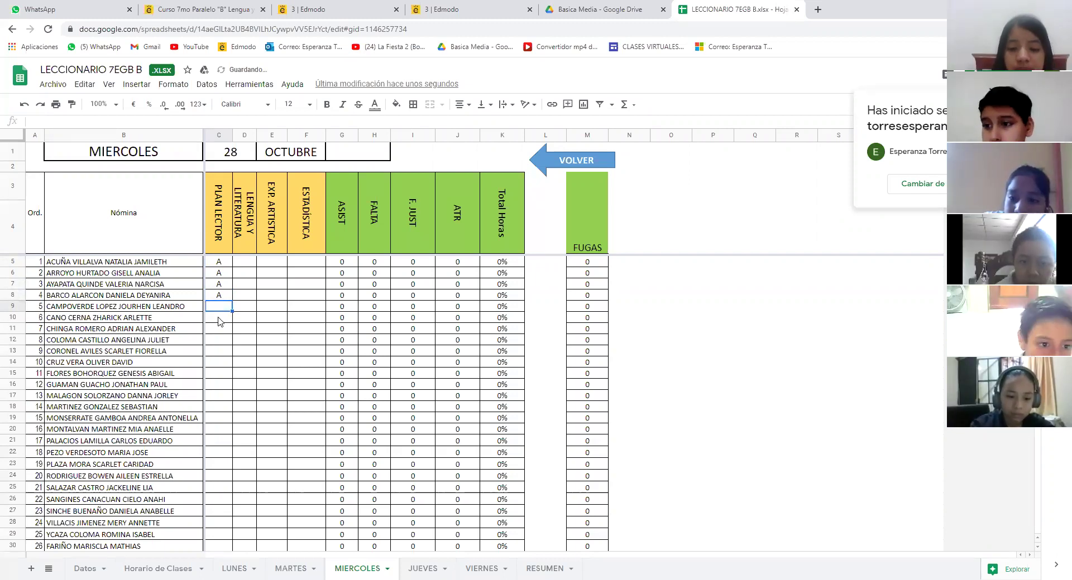
text(A)
key(Return)
text(A)
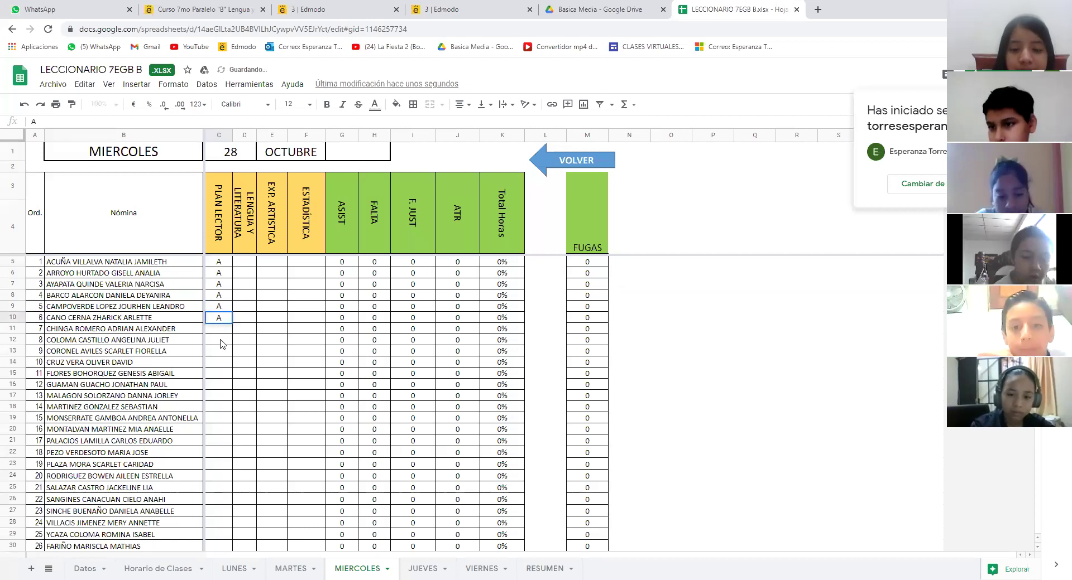
key(Return)
text(A)
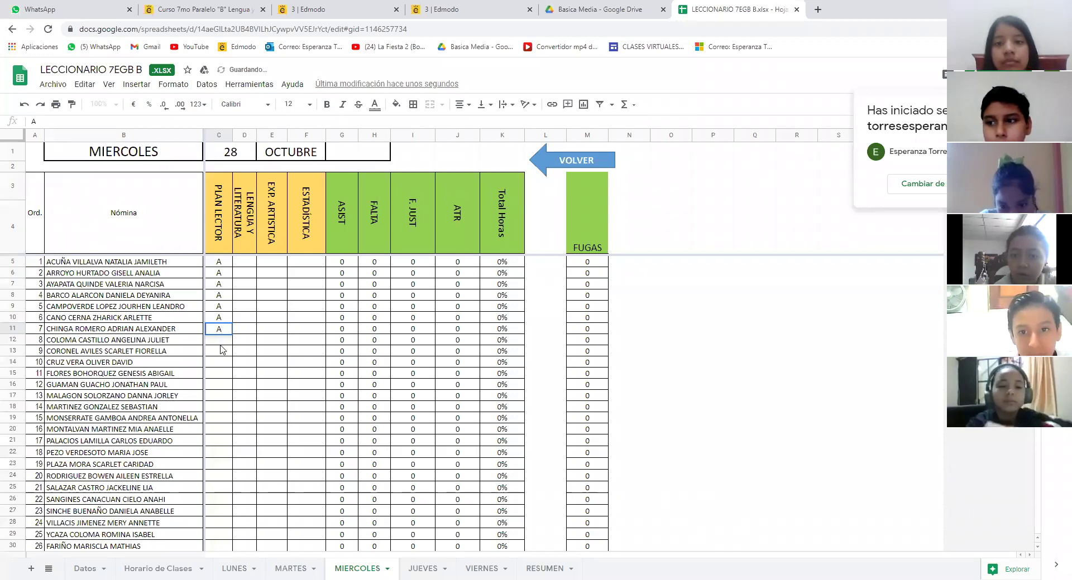
key(Return)
text(A)
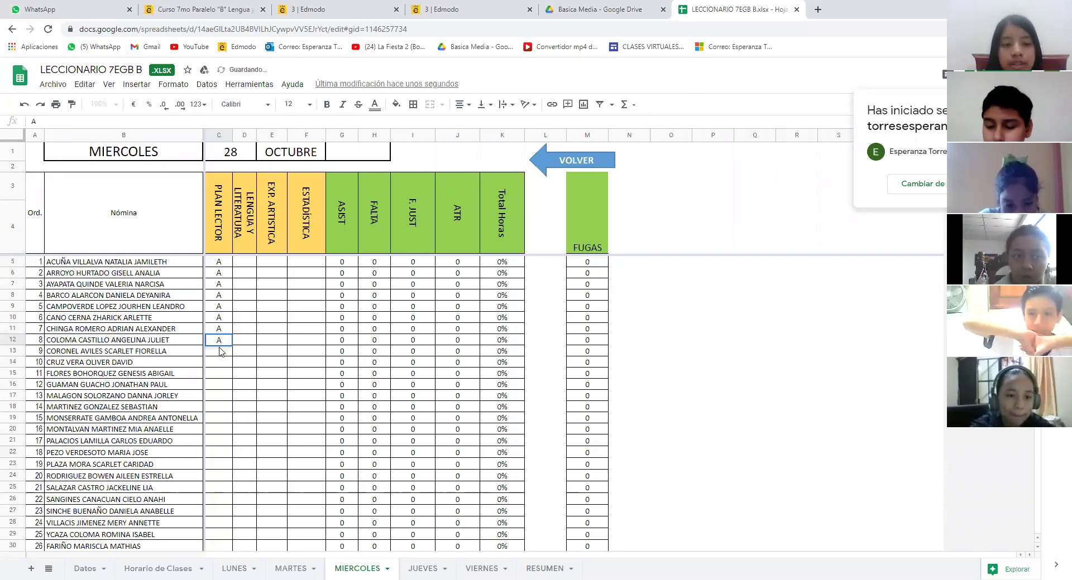
key(Return)
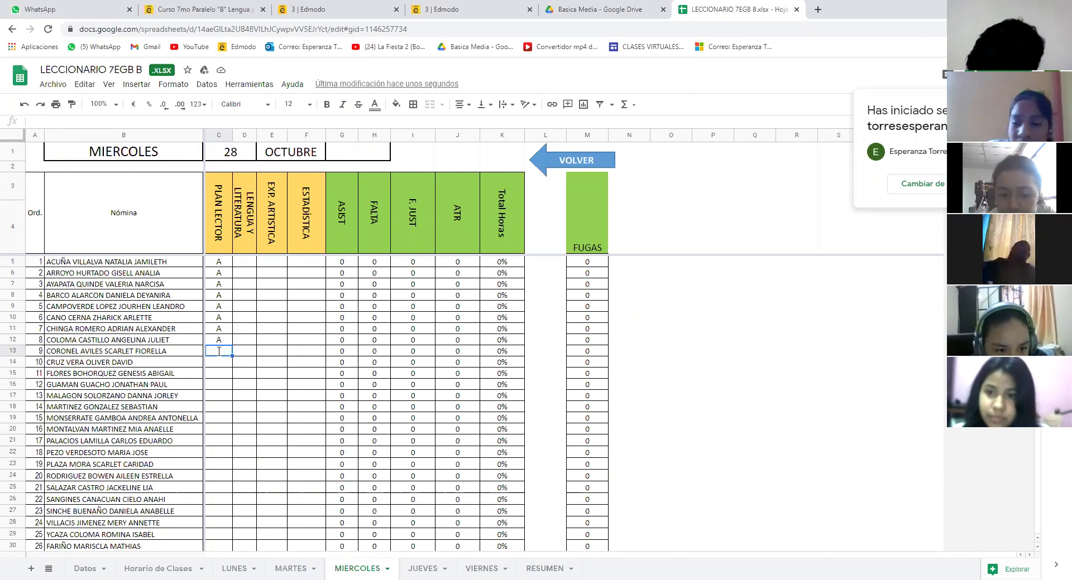
Step: Enter F in the PLAN LECTOR column for student 9 and A for students 10 to 12, cells C13 to C16
text(F)
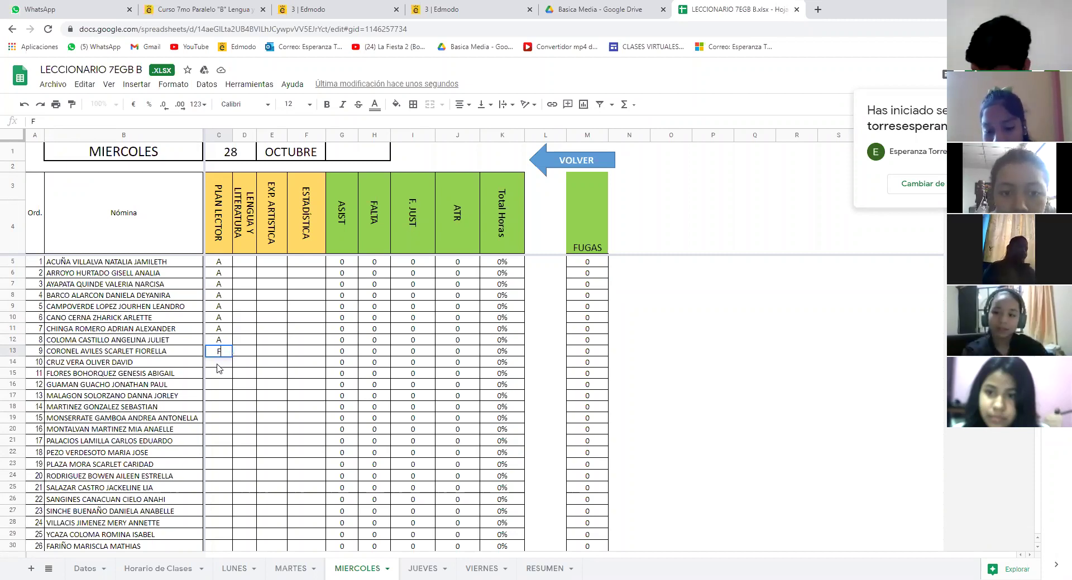
key(Return)
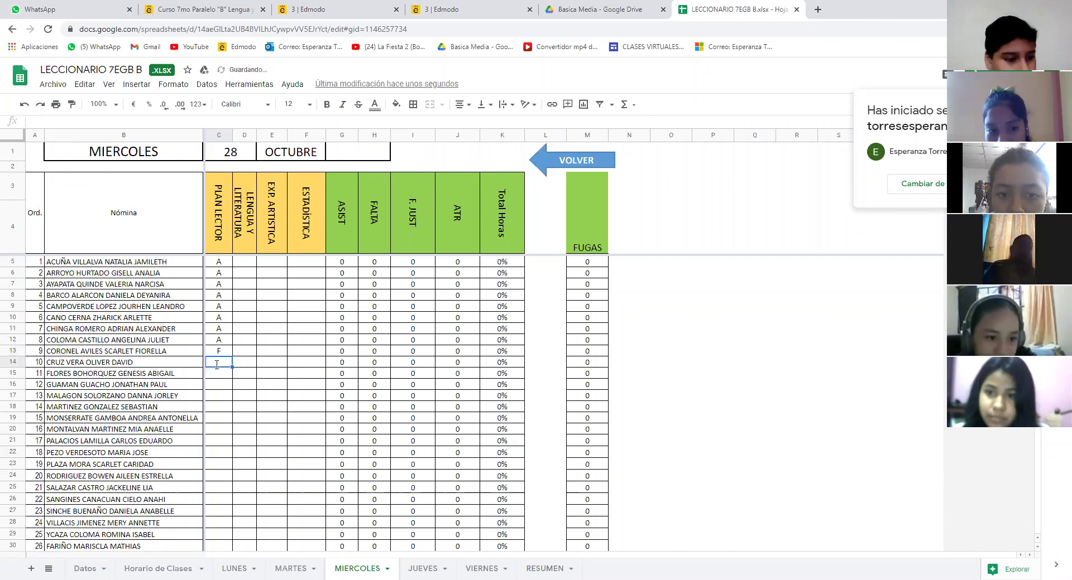
text(A)
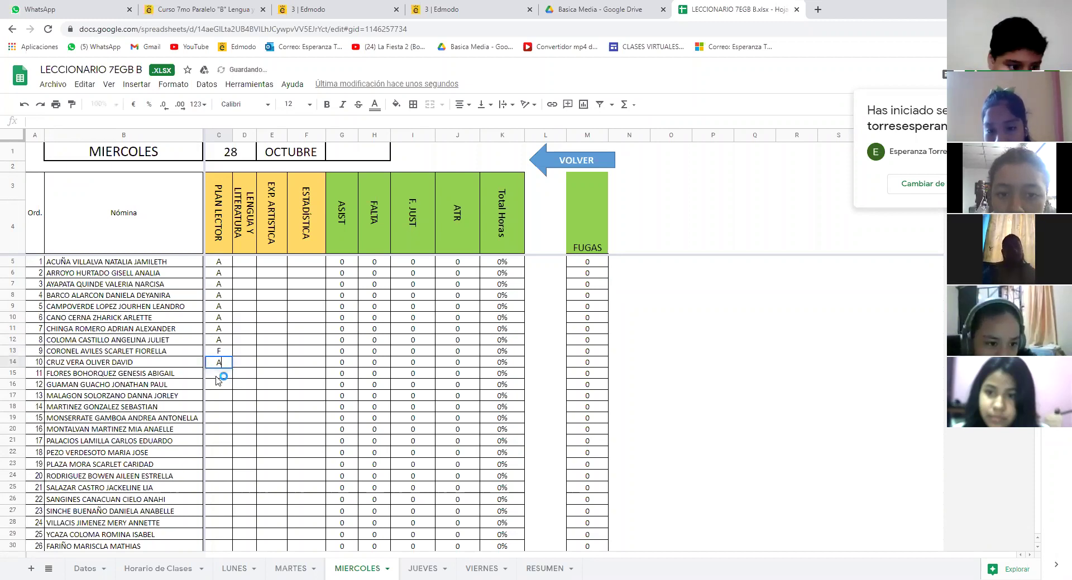
key(Return)
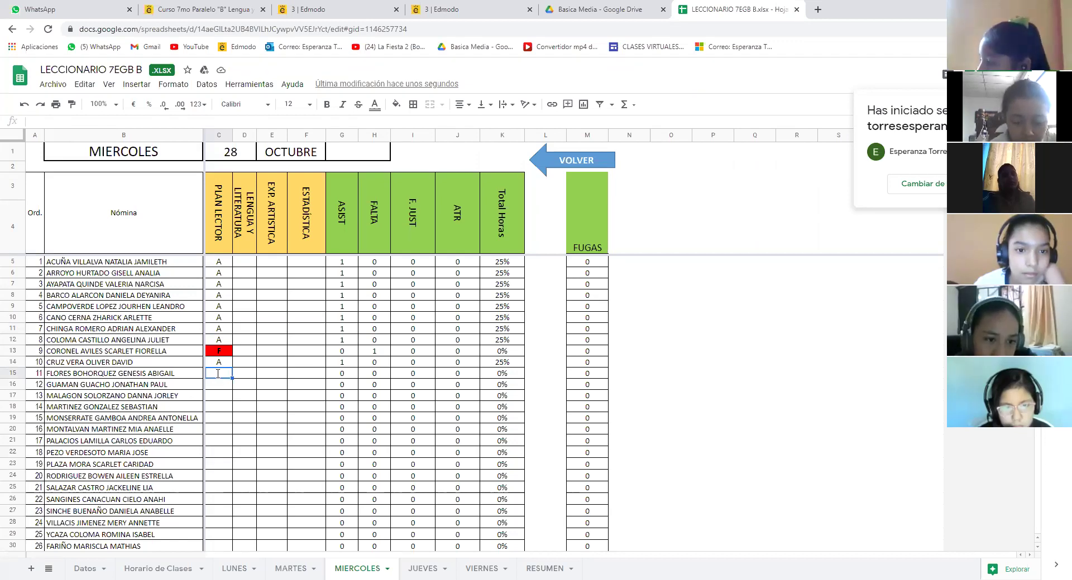
text(A)
key(Return)
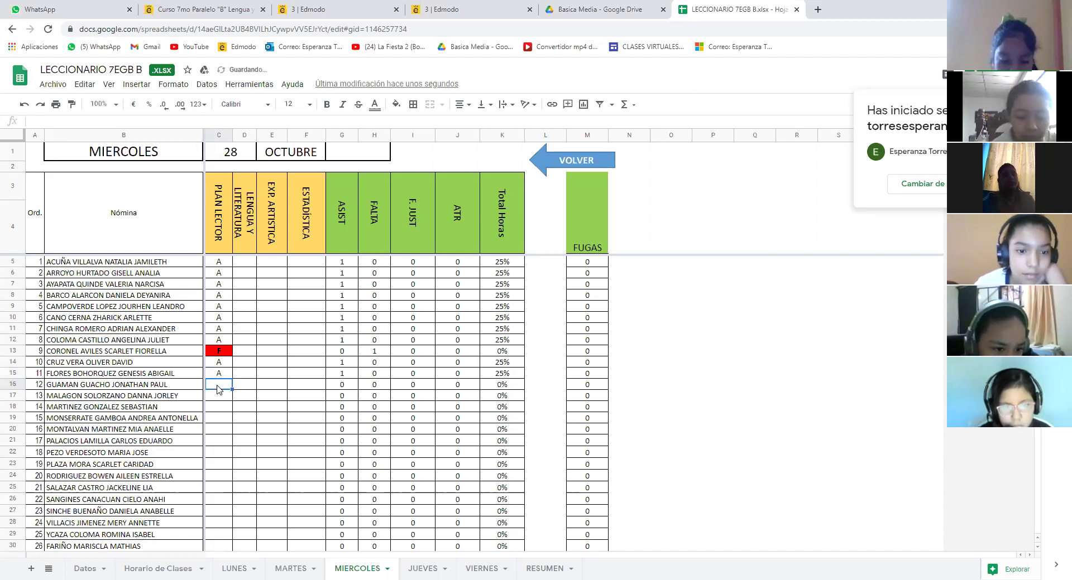
text(A)
key(Return)
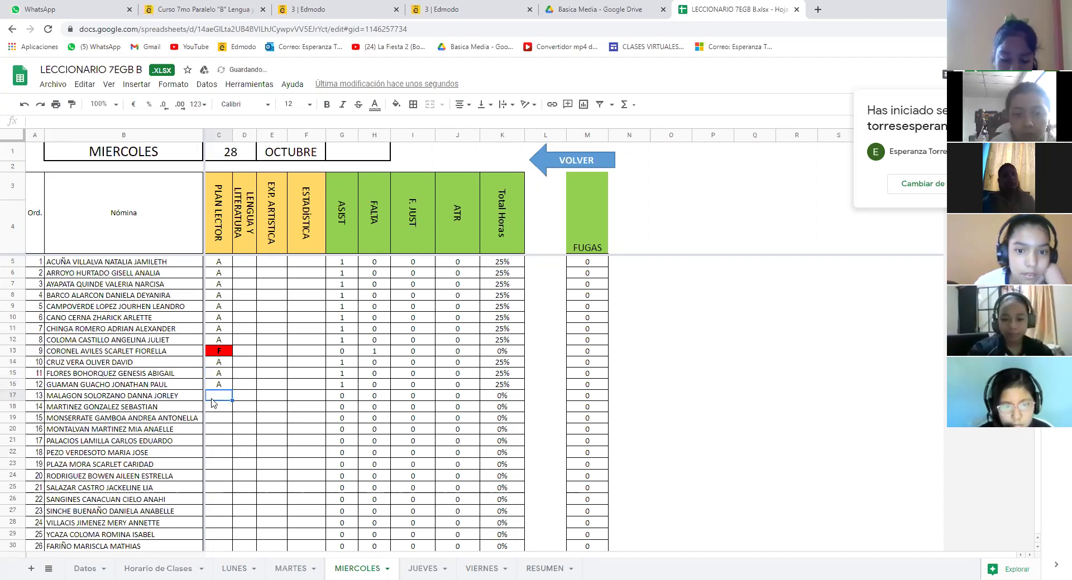
Step: Enter F as student 13's PLAN LECTOR mark in C17 and correct it to A
text(F)
key(Return)
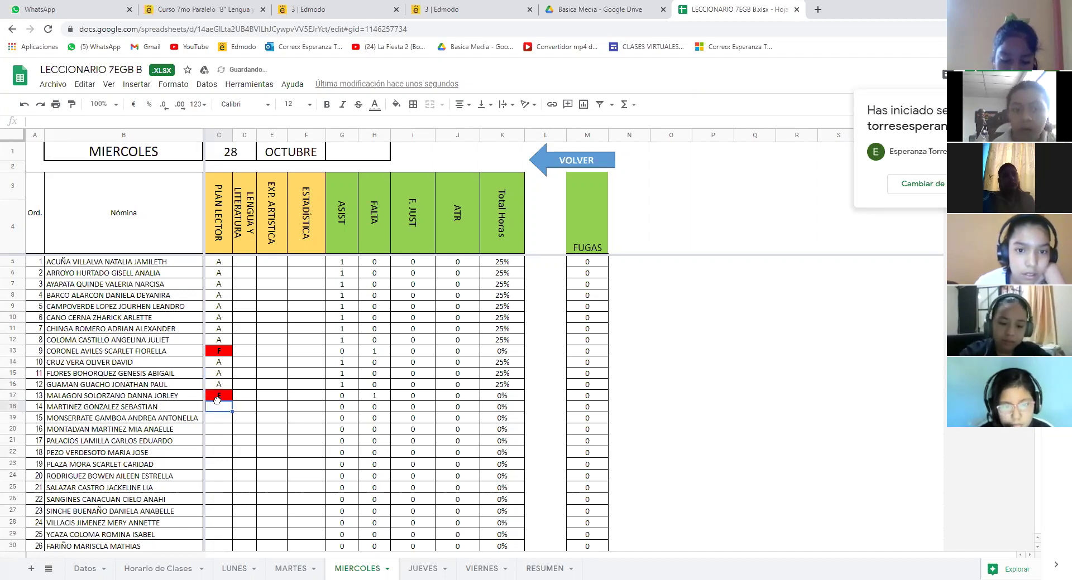
click(222, 395)
double_click(222, 394)
text(A)
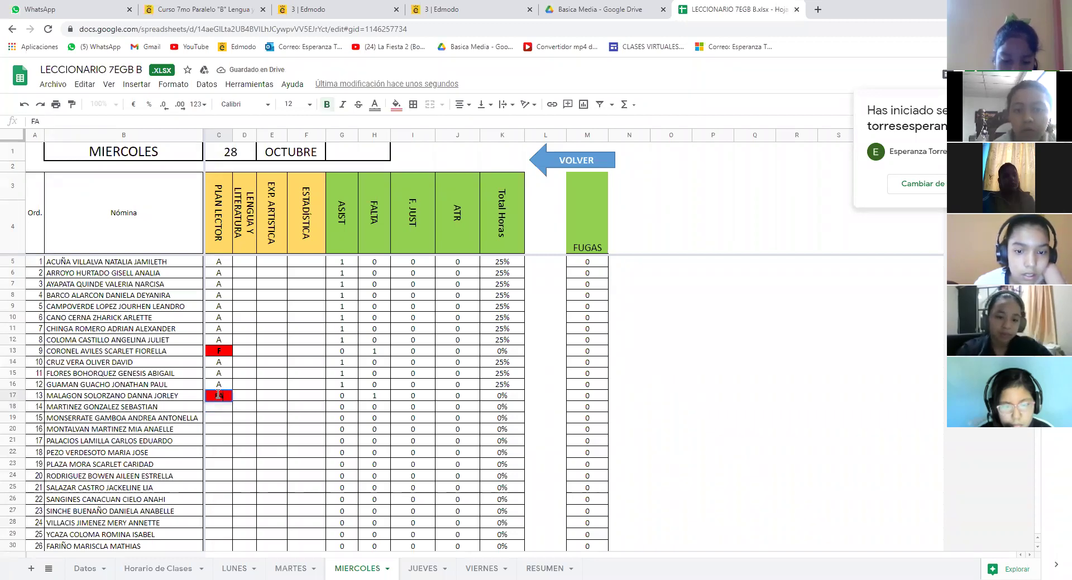
key(Left)
key(BackSpace)
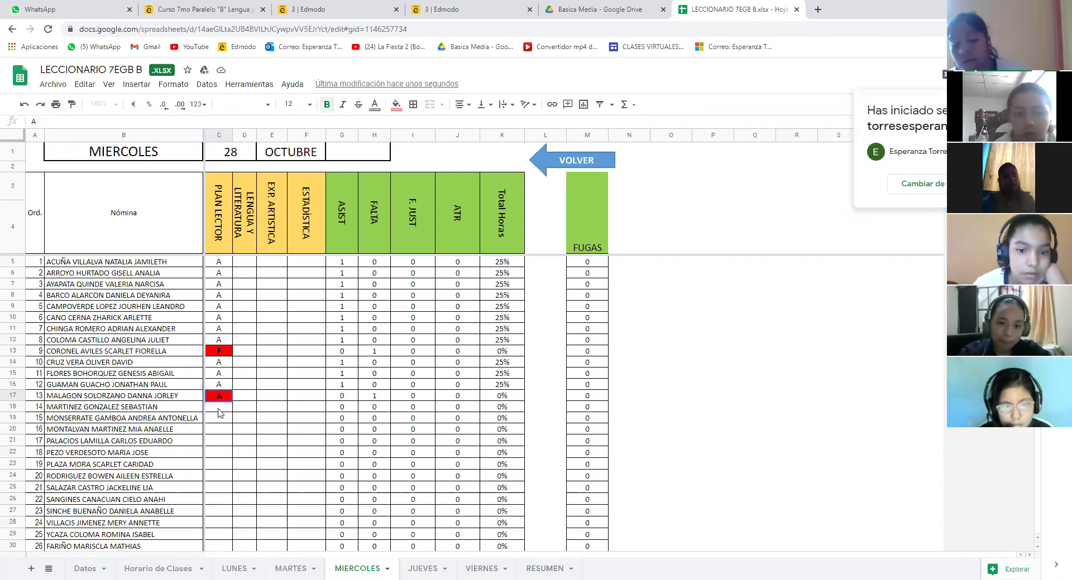
Step: Enter F for student 14 and A for students 15 and 16 in the PLAN LECTOR column, cells C18 to C20
click(218, 408)
text(F)
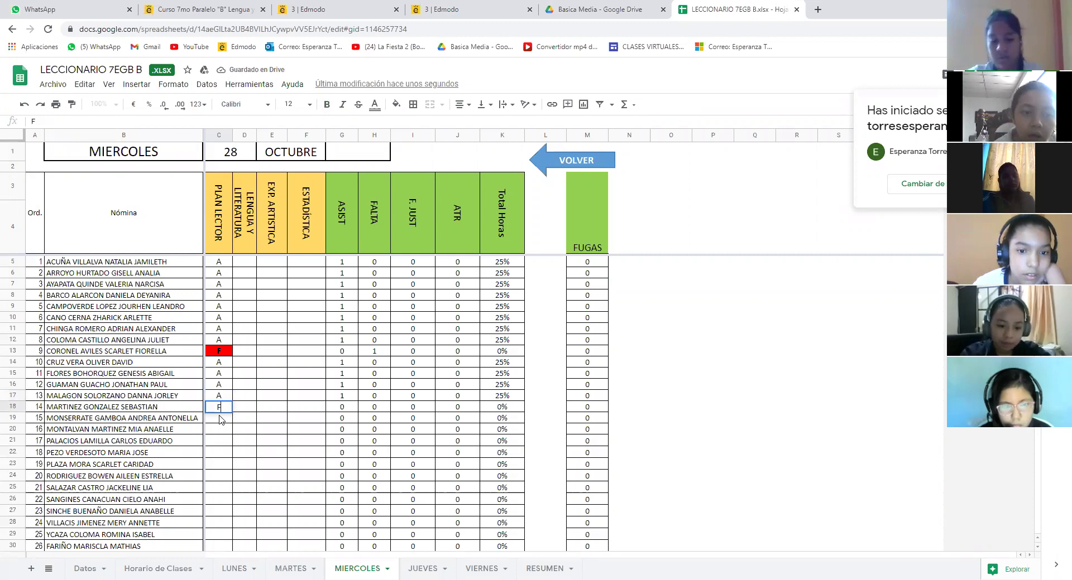
click(222, 420)
text(A)
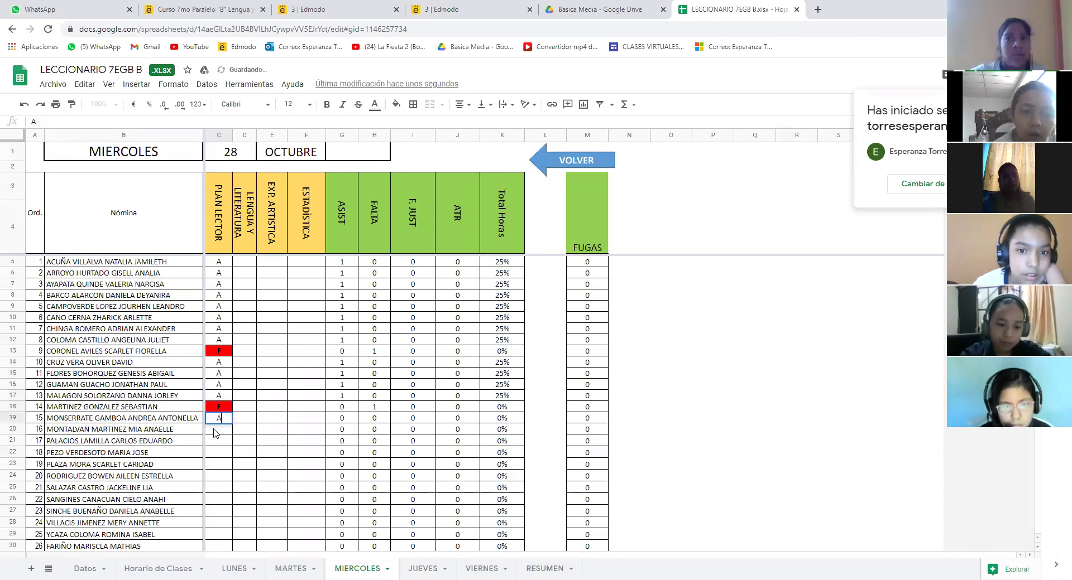
click(216, 431)
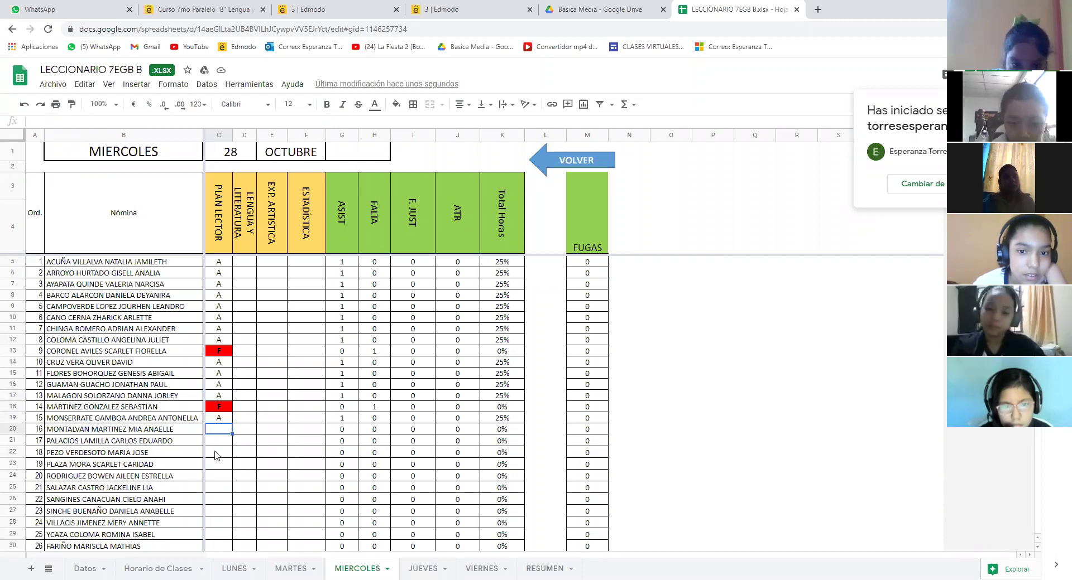
text(A)
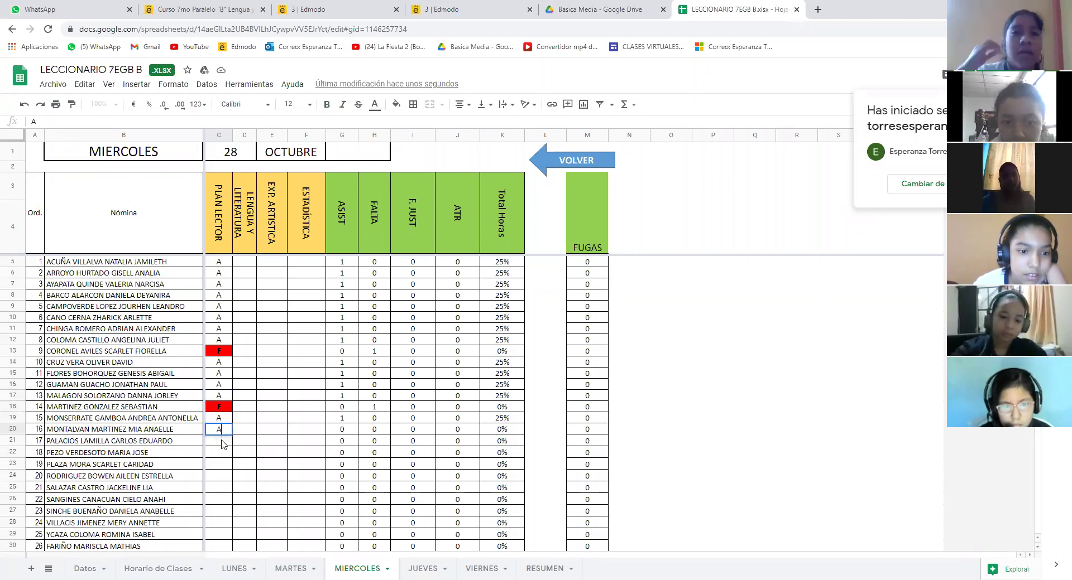
click(222, 444)
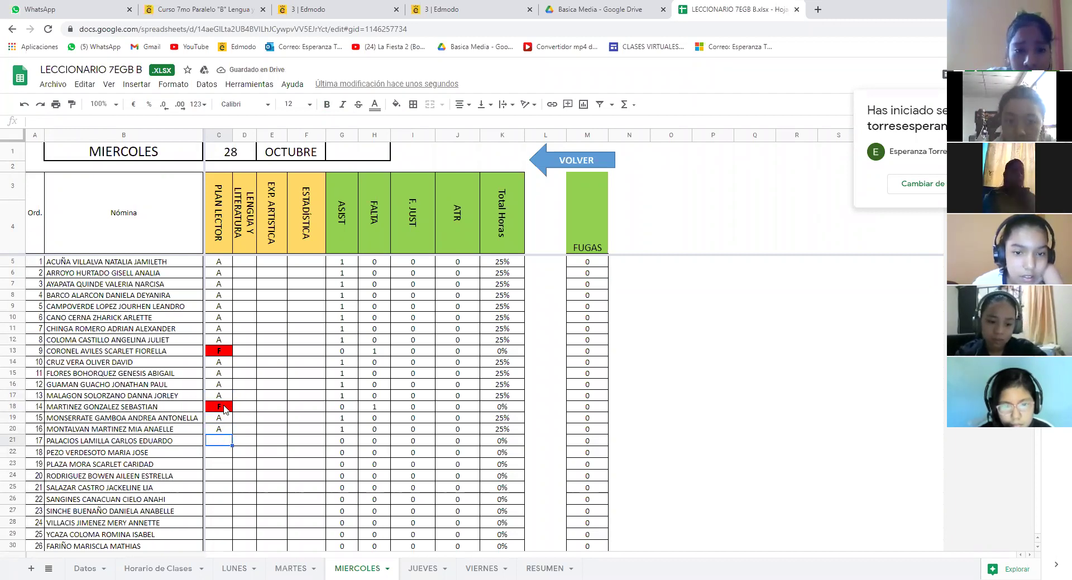
Step: Change student 14's PLAN LECTOR mark in C18 to A
click(223, 408)
text(A)
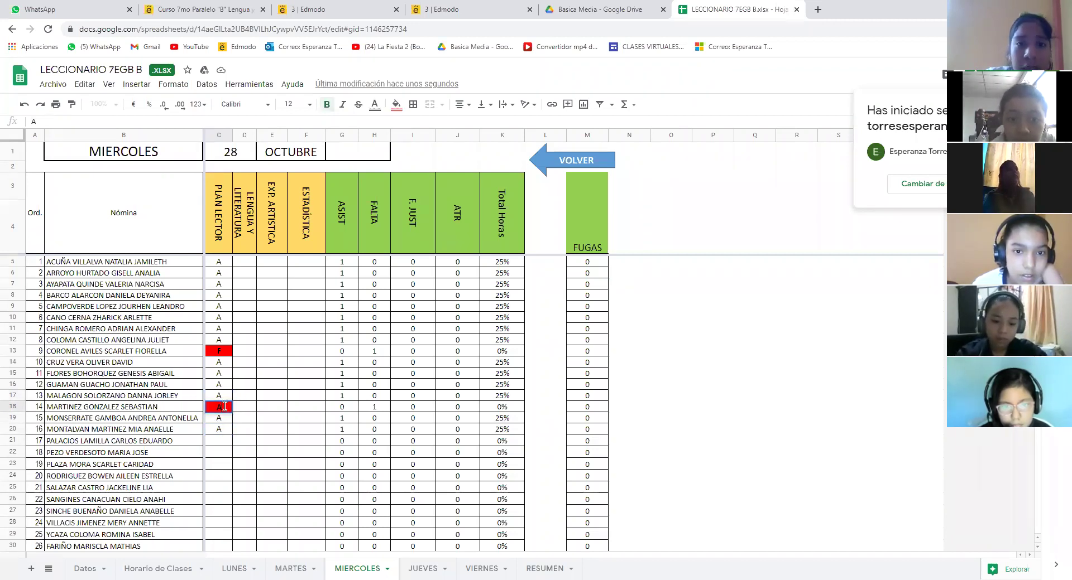
click(218, 442)
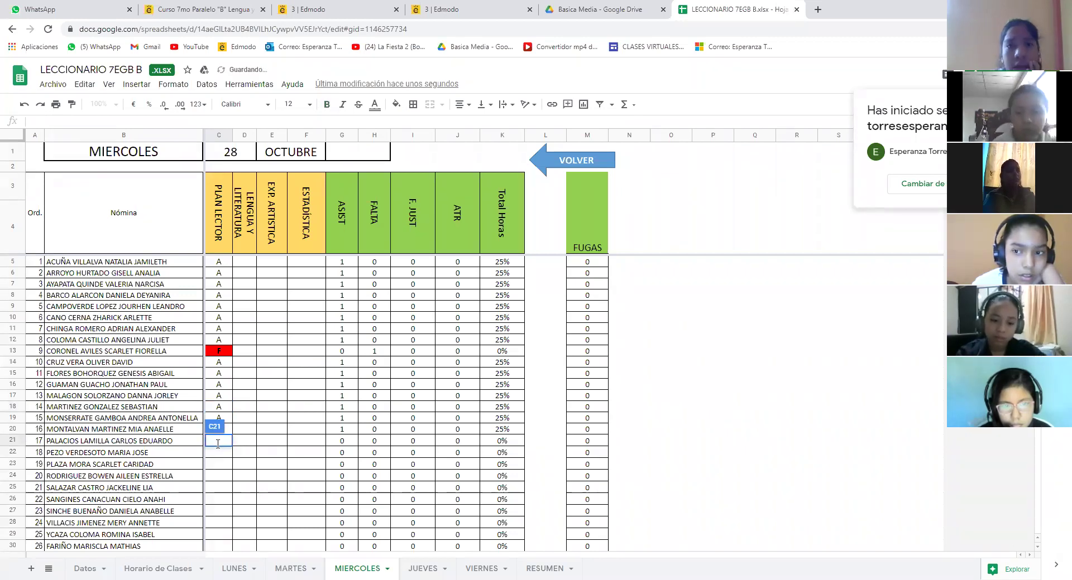
Step: Enter A in the PLAN LECTOR column for students 17 to 20, cells C21 to C24
text(A)
click(214, 457)
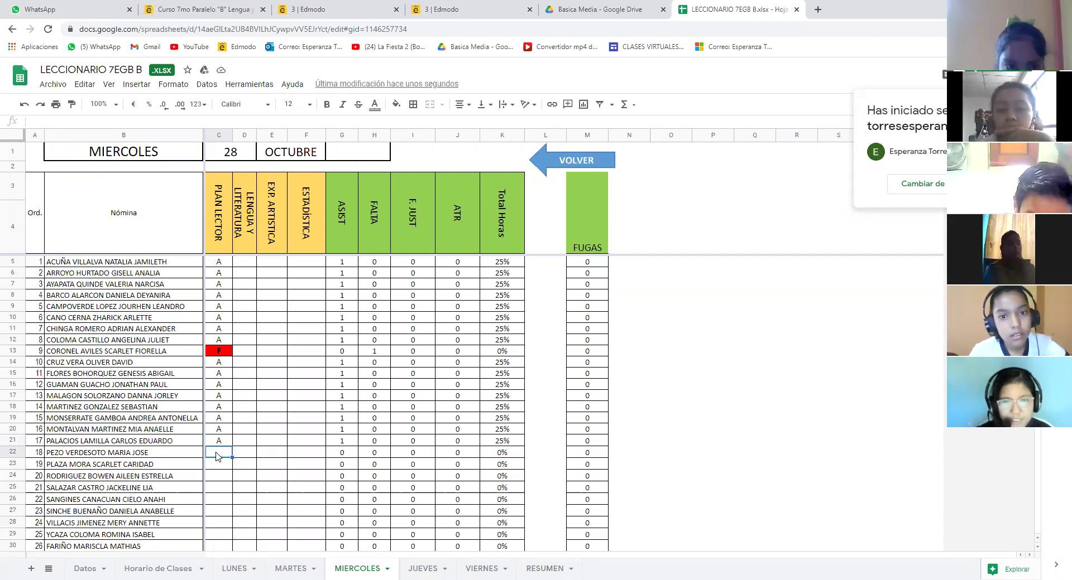
text(A)
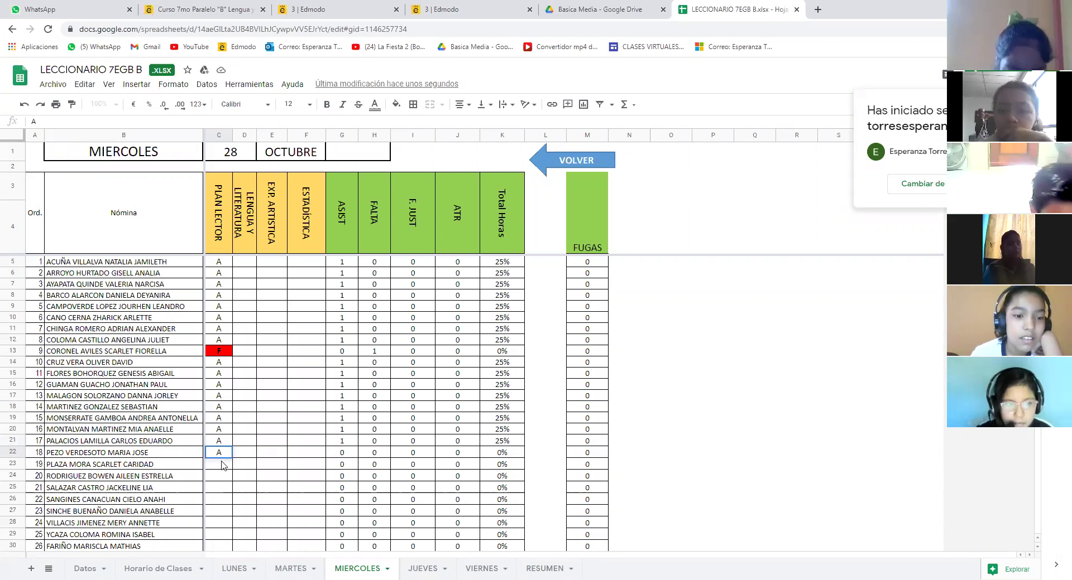
key(Return)
text(A)
key(Return)
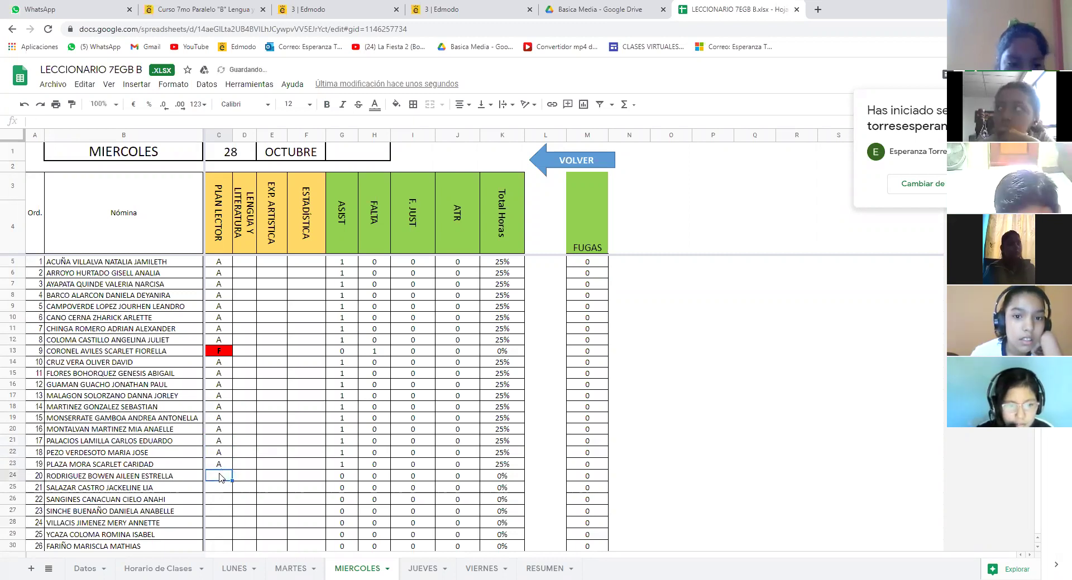
text(A)
key(Return)
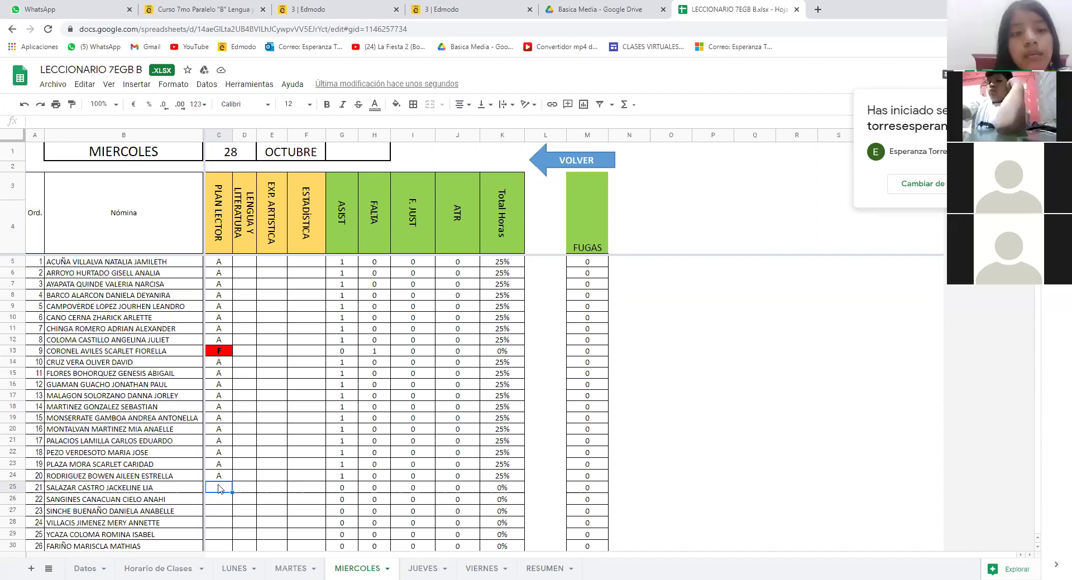
Step: Enter F for student 21, A for student 22 and F for student 23 in the PLAN LECTOR column, cells C25 to C27
text(F)
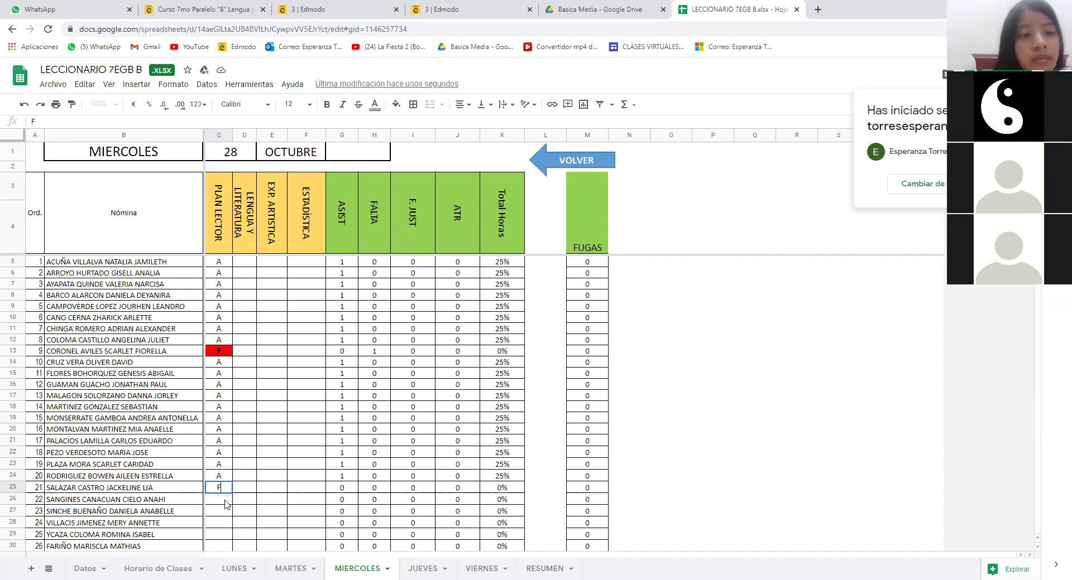
key(Return)
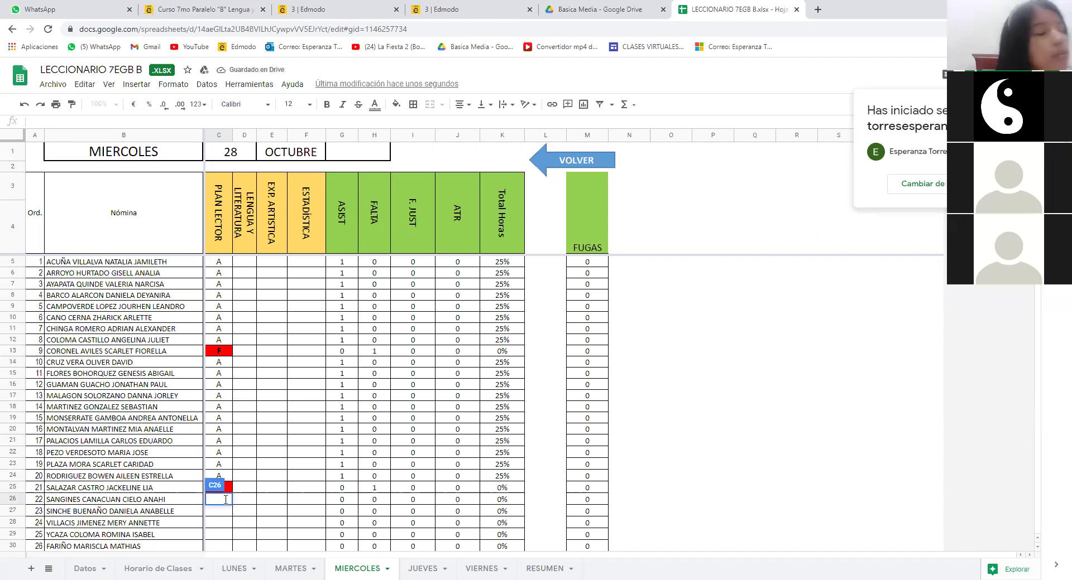
text(A)
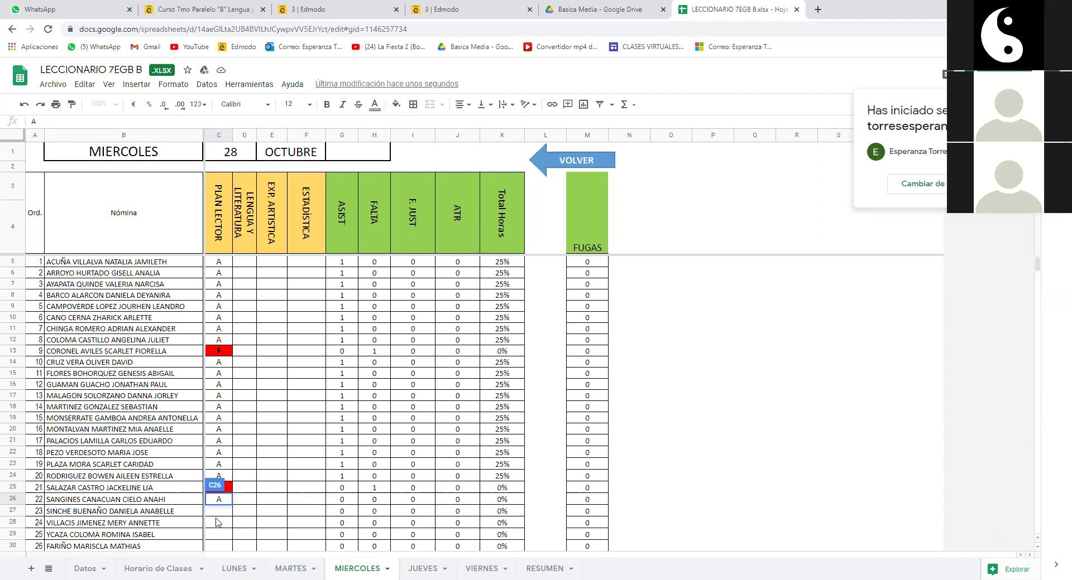
click(217, 510)
scroll(218, 491, down, 1)
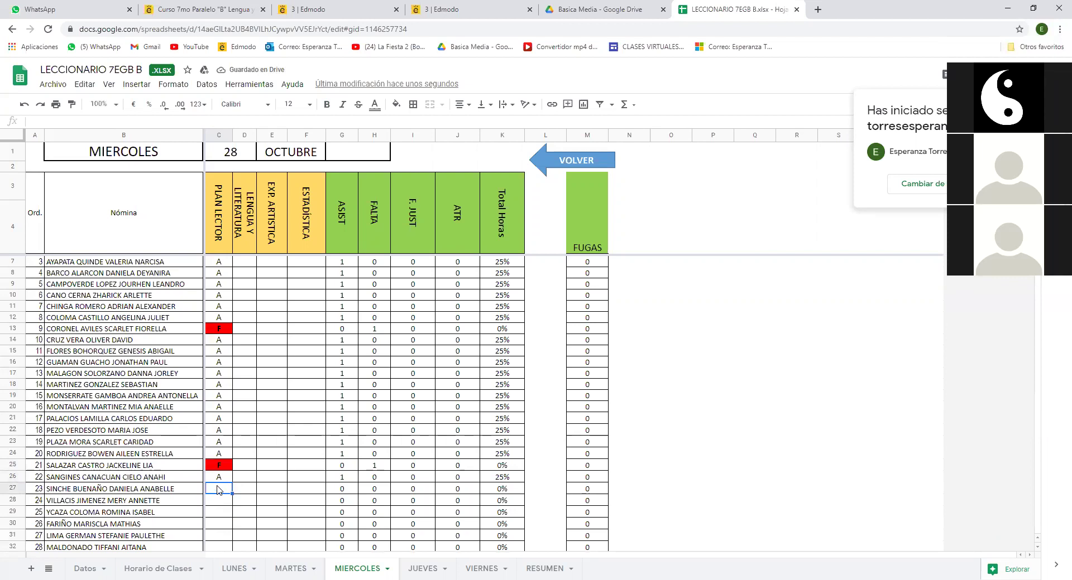
text(F)
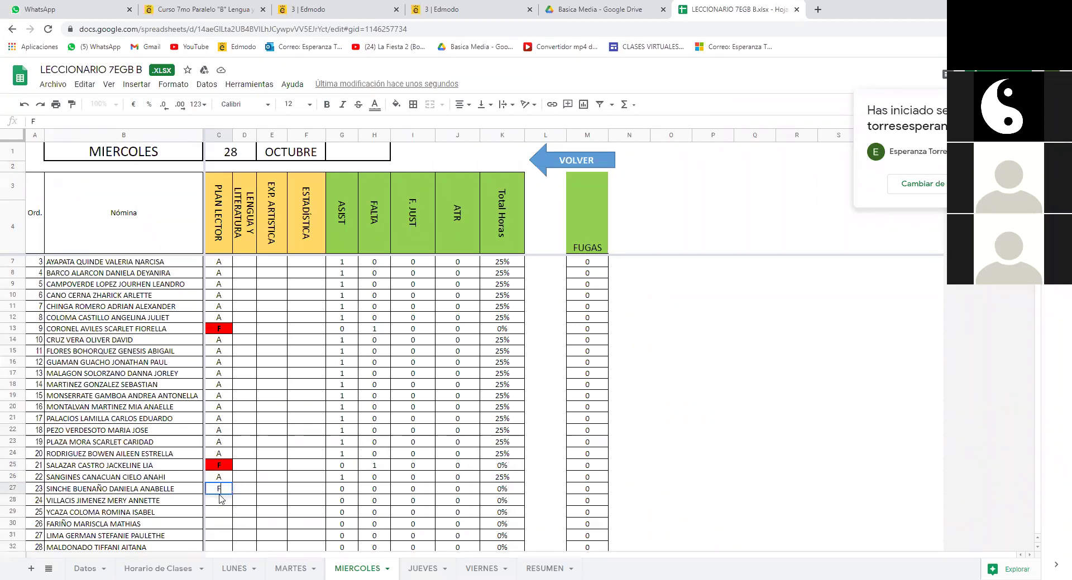
Step: Replace student 23's PLAN LECTOR mark with A and enter A for students 24 to 26, cells C27 to C30
key(BackSpace)
text(A)
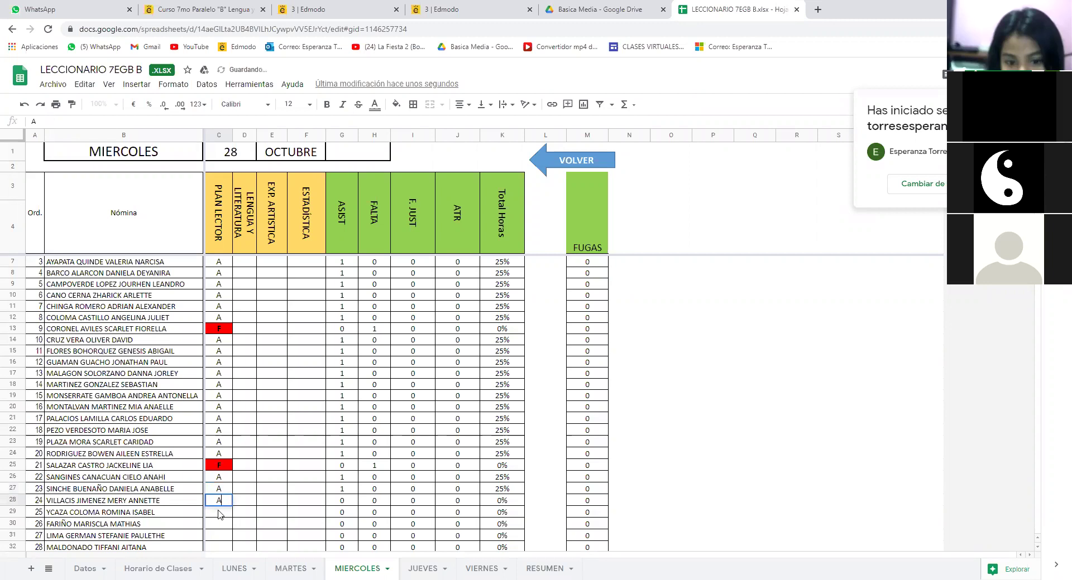
click(219, 512)
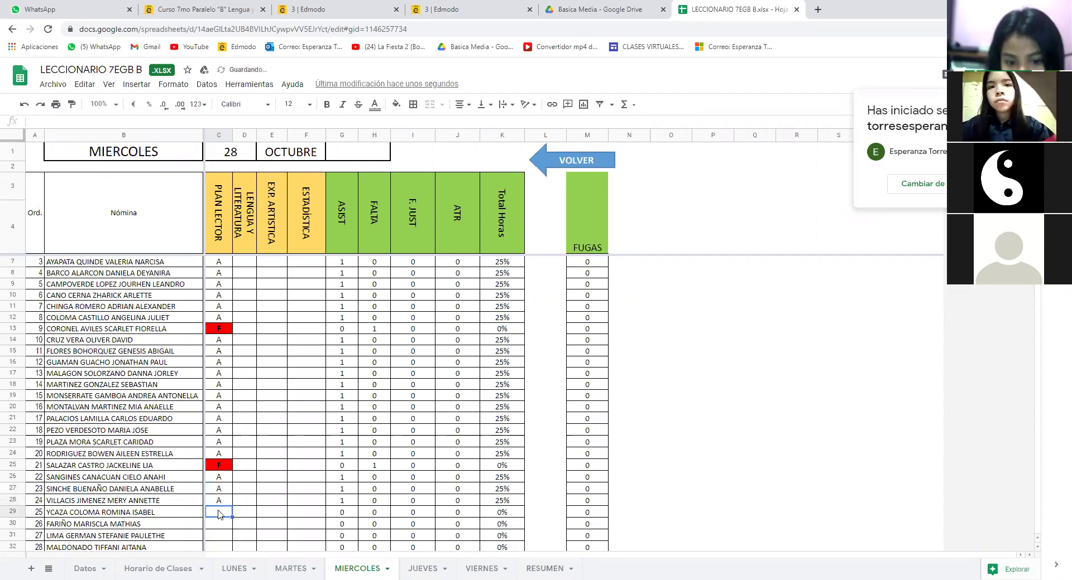
text(A)
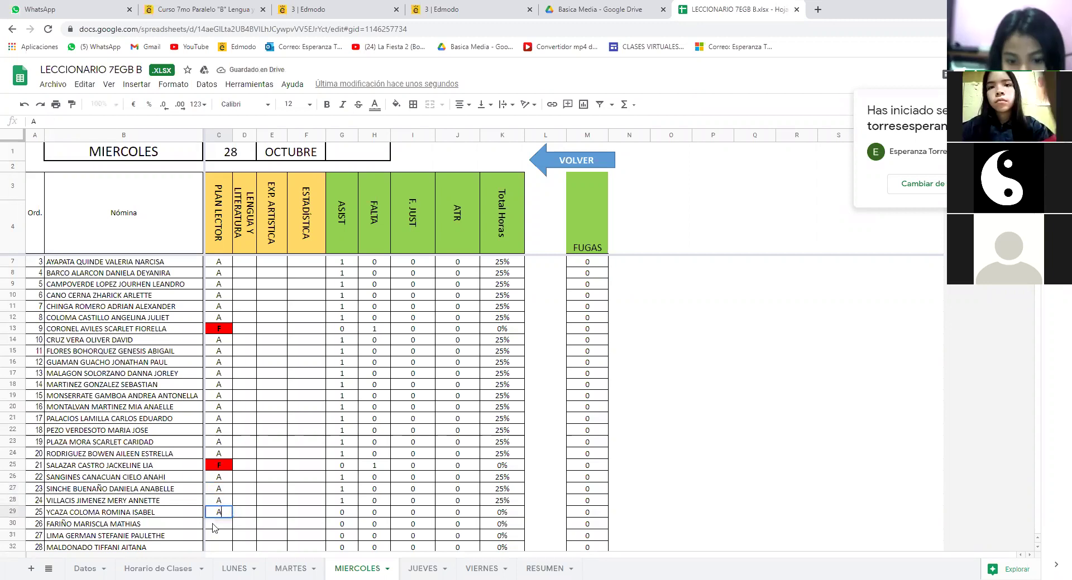
click(213, 524)
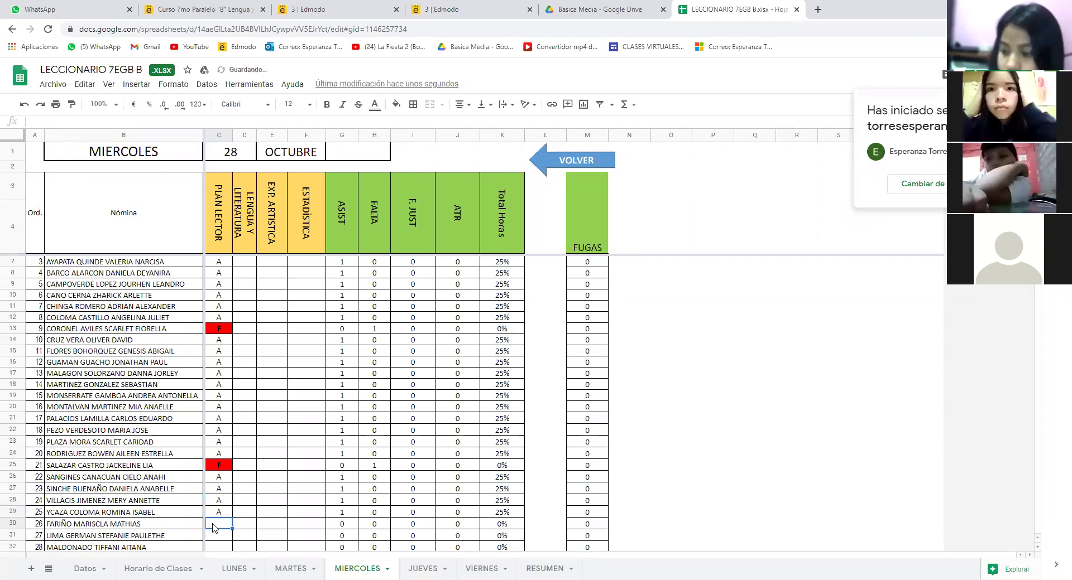
text(A)
Step: Enter F for student 27 and A for students 28 and 29 in the PLAN LECTOR column, cells C31 to C33
click(217, 540)
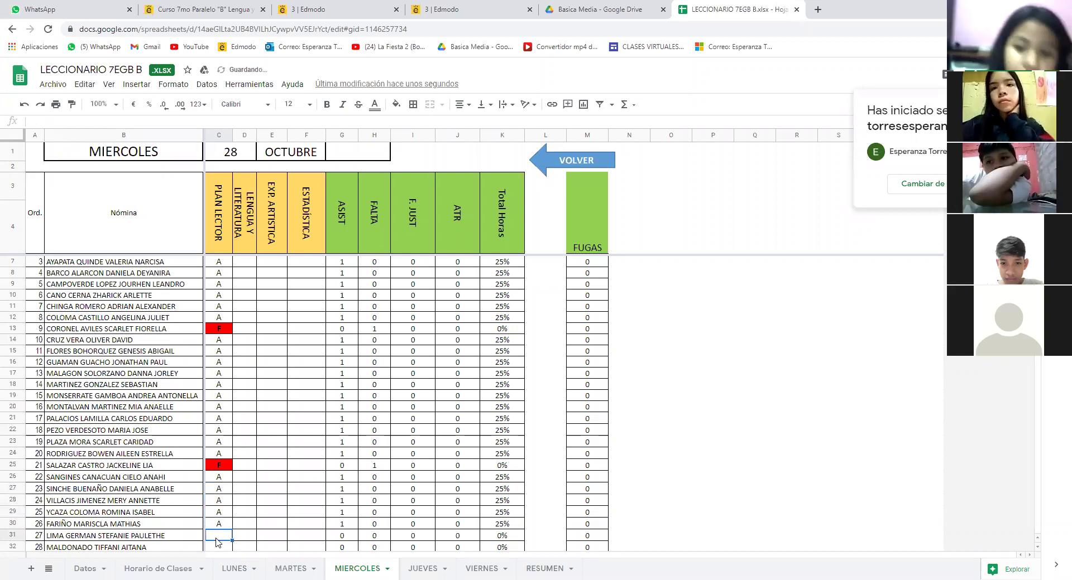
scroll(219, 538, down, 2)
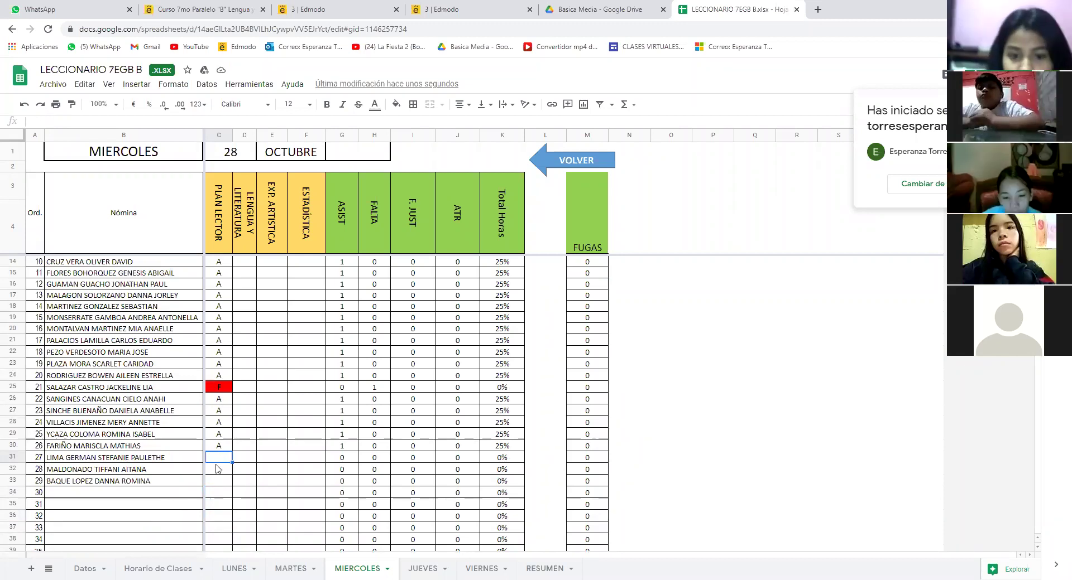
text(F)
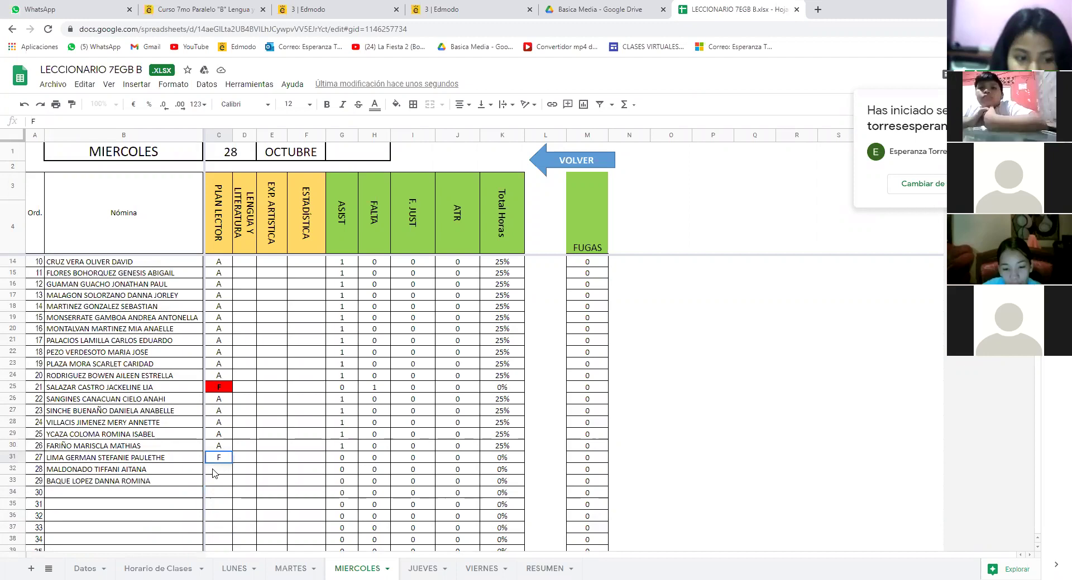
key(Return)
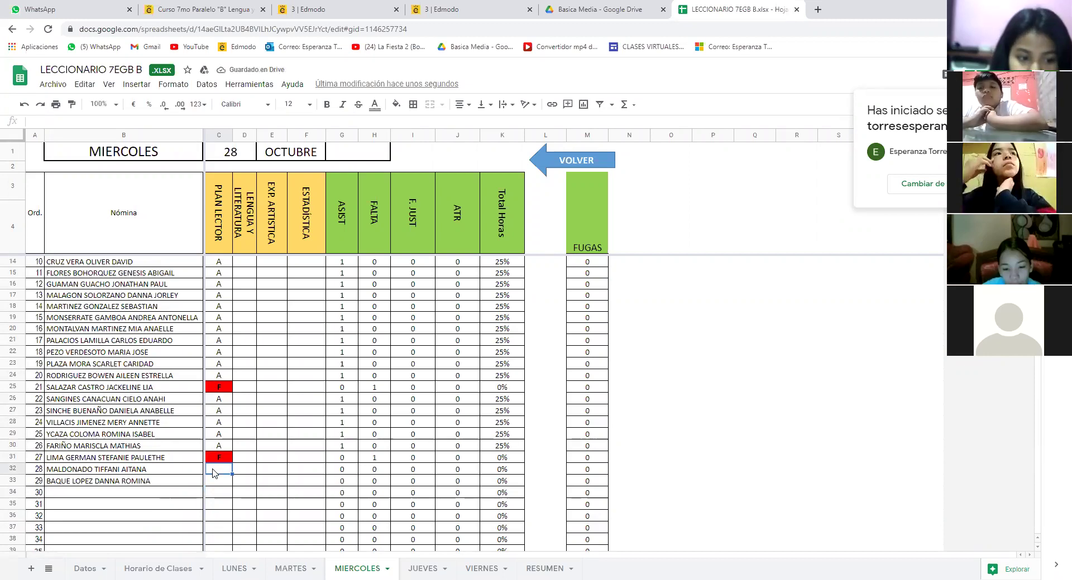
text(A)
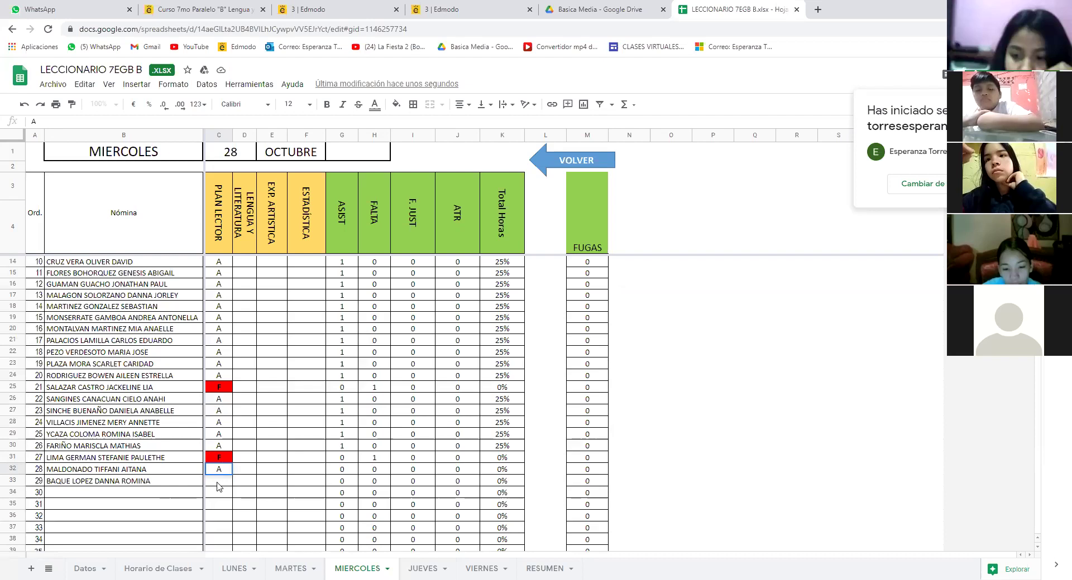
key(Return)
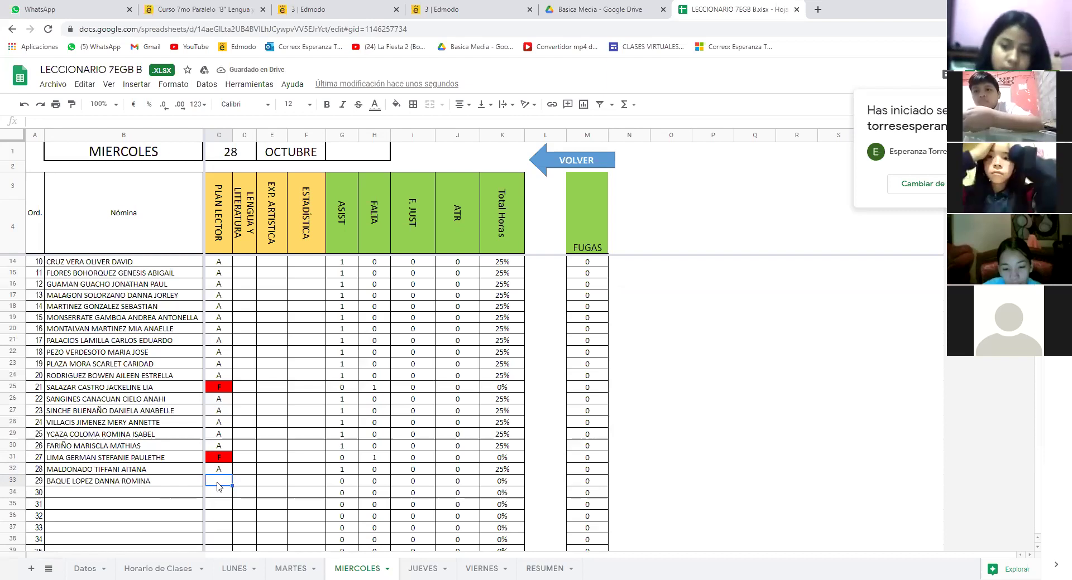
text(A)
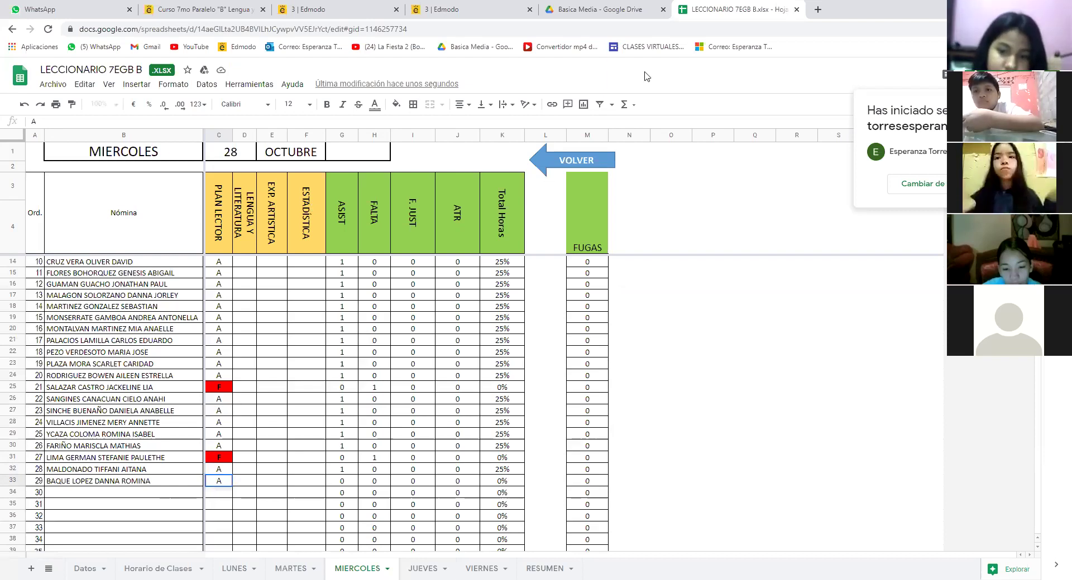